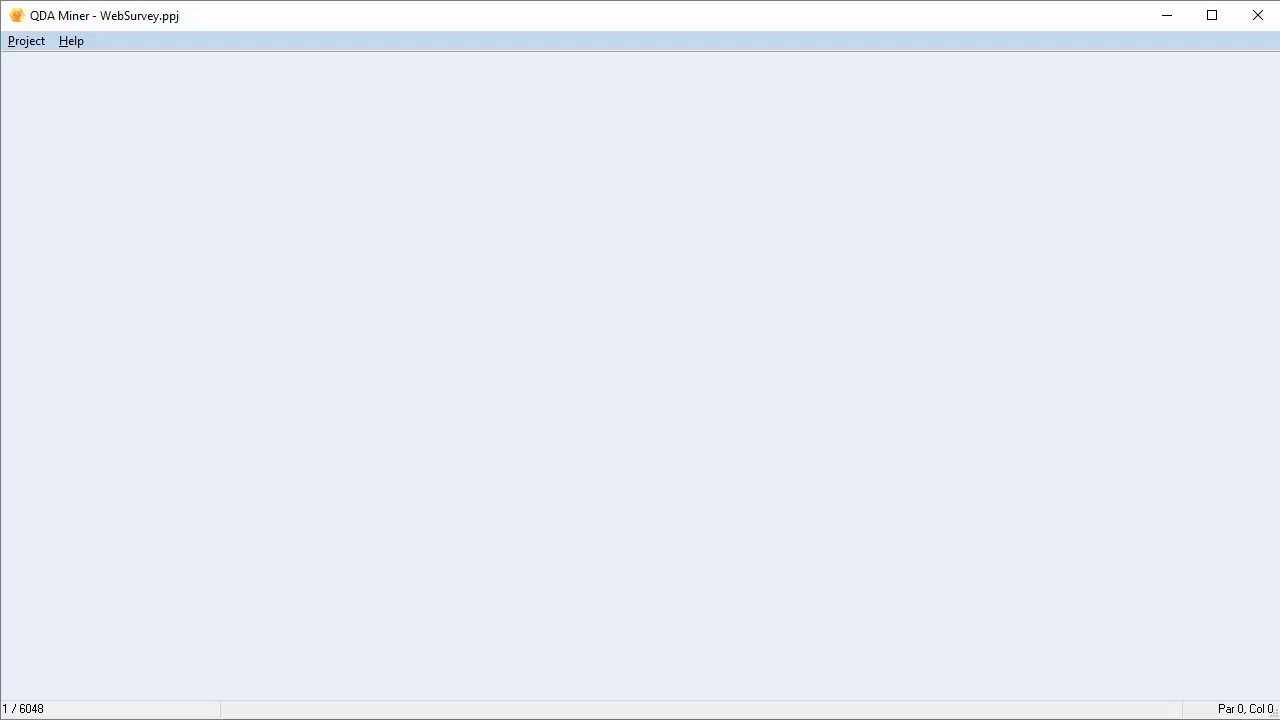
# Start a new project from the Project menu and show the data-file import formats.
pyautogui.click(25, 45)
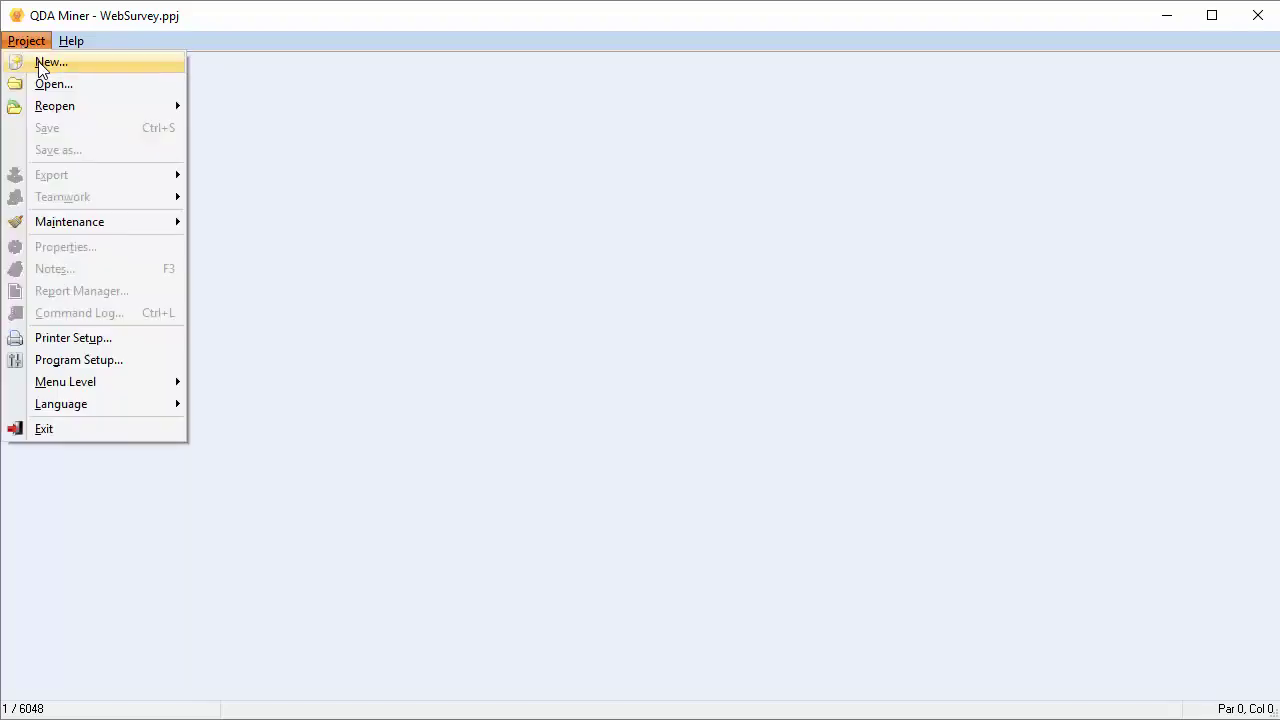
pyautogui.click(42, 64)
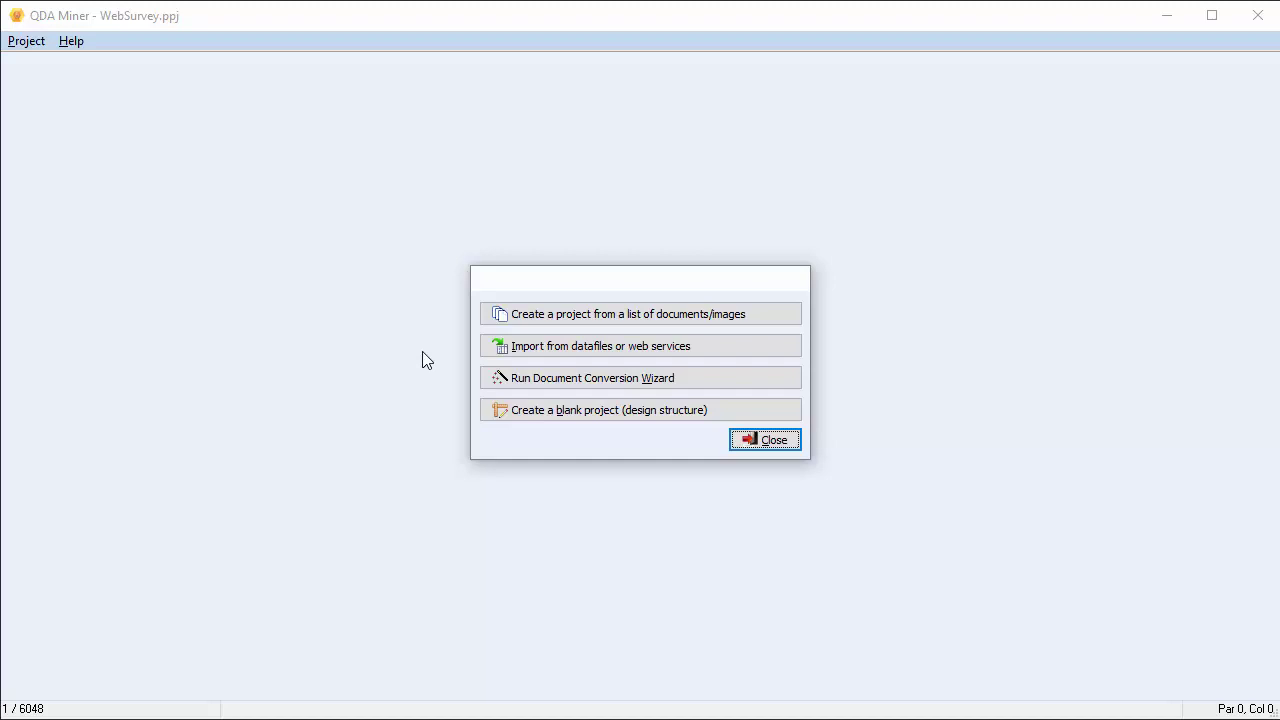
pyautogui.click(533, 357)
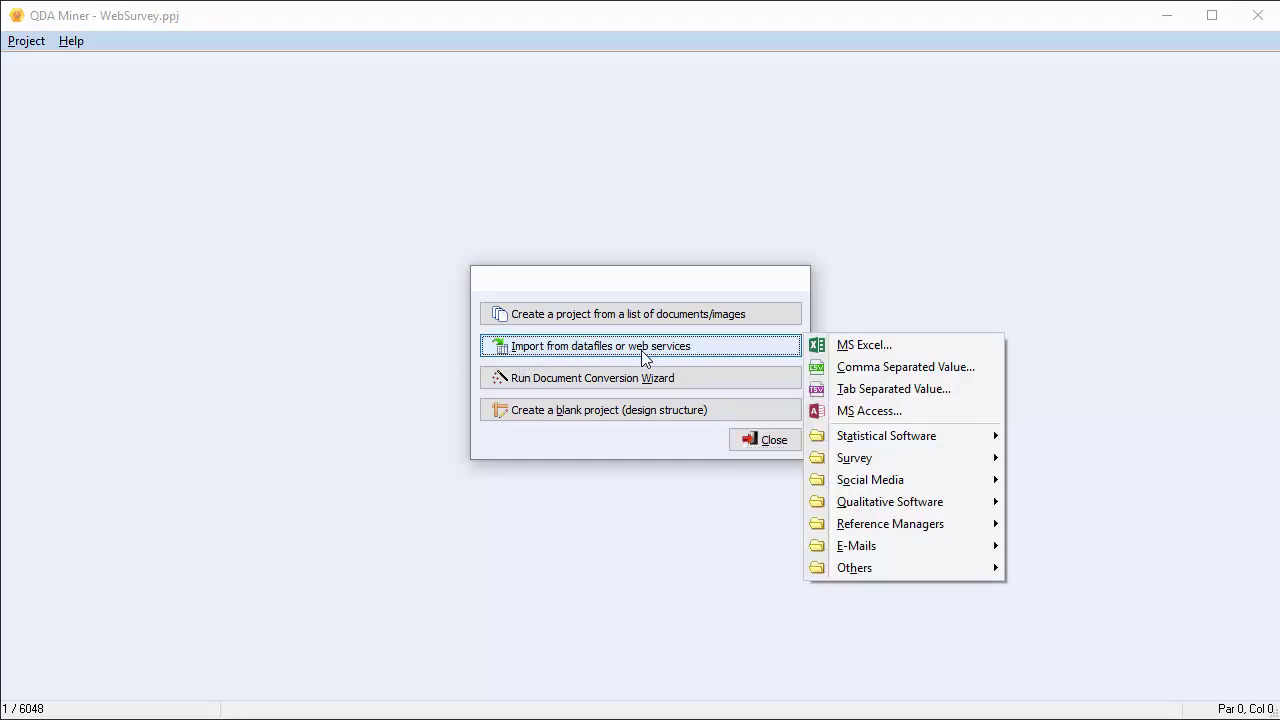
# Import from MS Excel, choosing WebSurvey.xlsx in the My Provalis Research Projects folder.
pyautogui.click(925, 347)
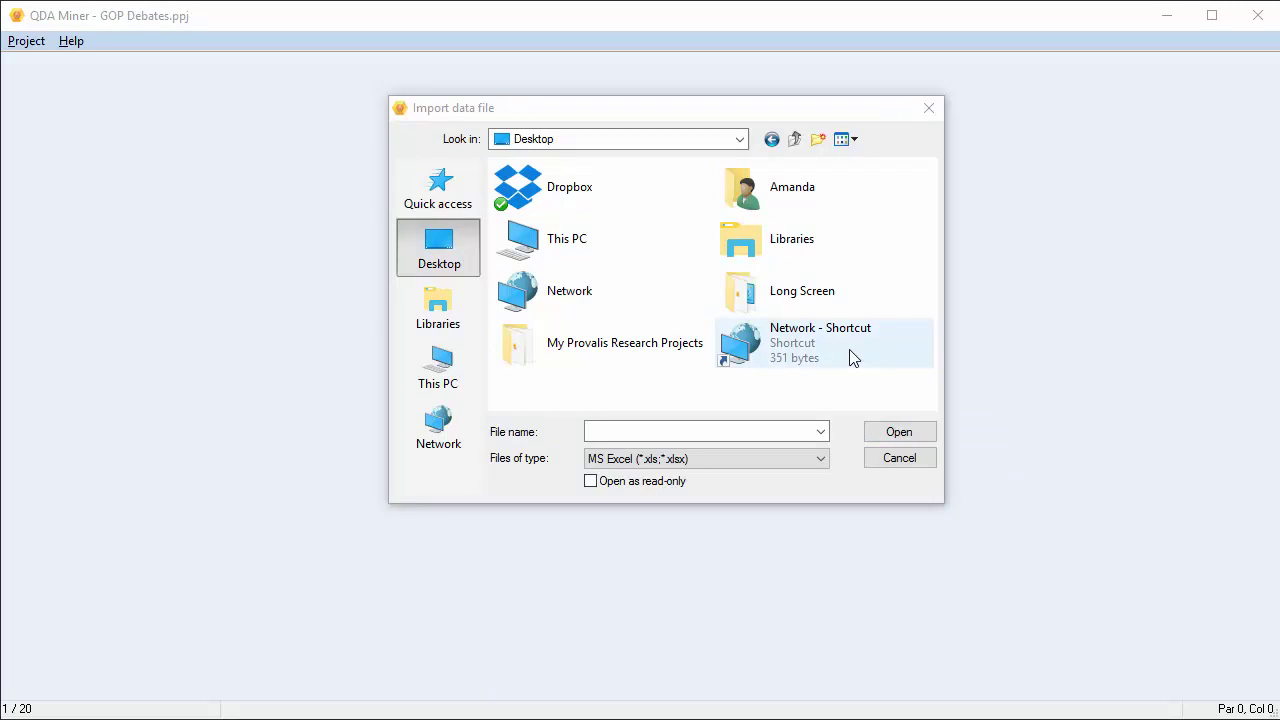
pyautogui.doubleClick(641, 356)
pyautogui.click(556, 270)
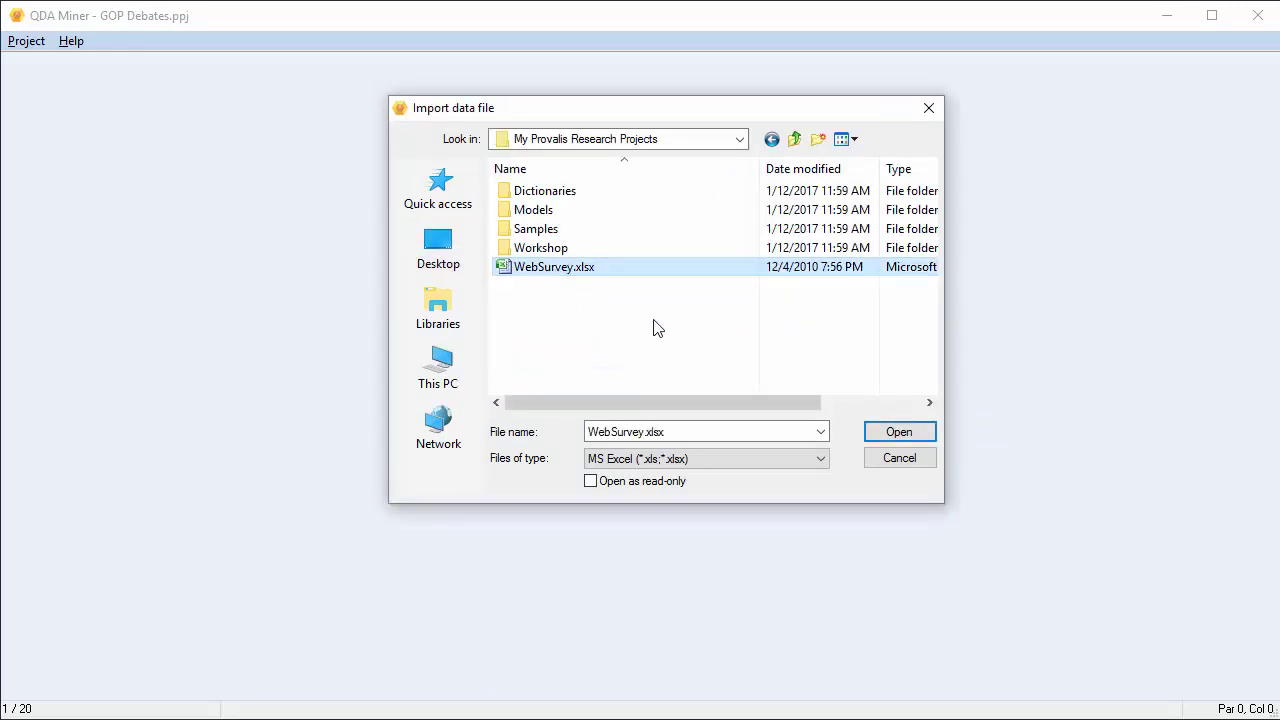
pyautogui.click(899, 432)
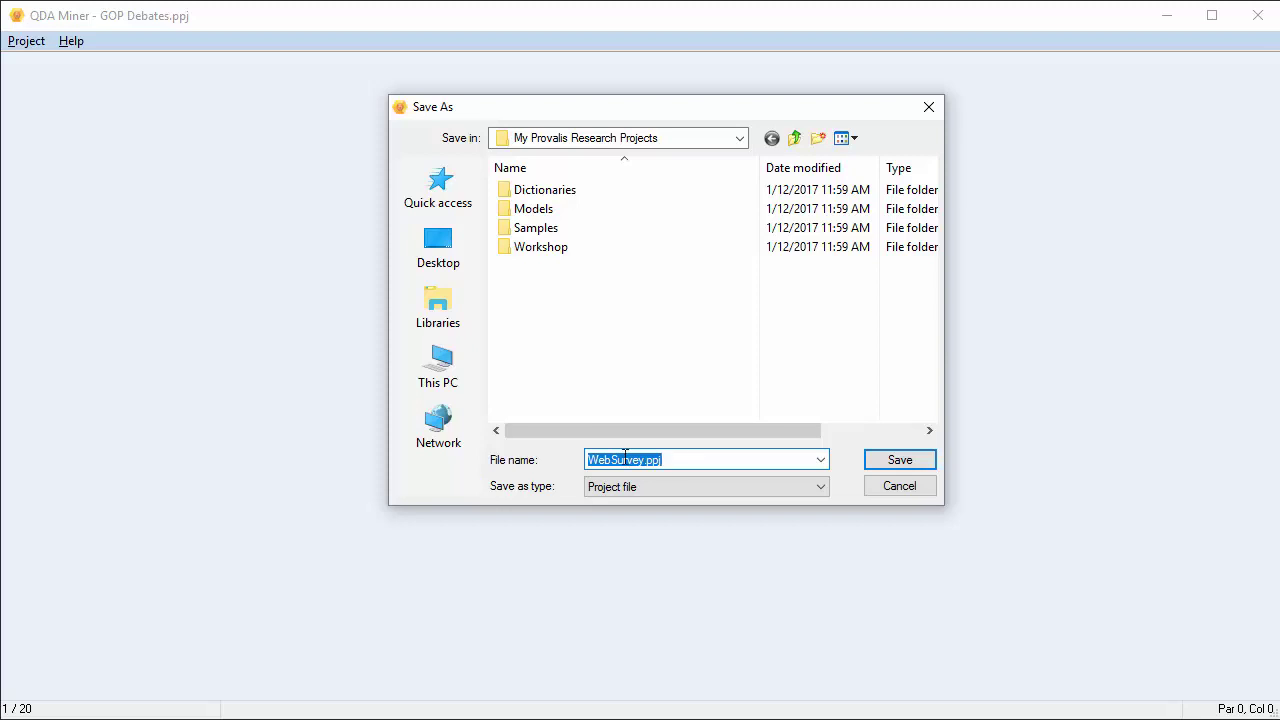
# Save the new project as WebSurvey.ppj on the Desktop.
pyautogui.click(437, 248)
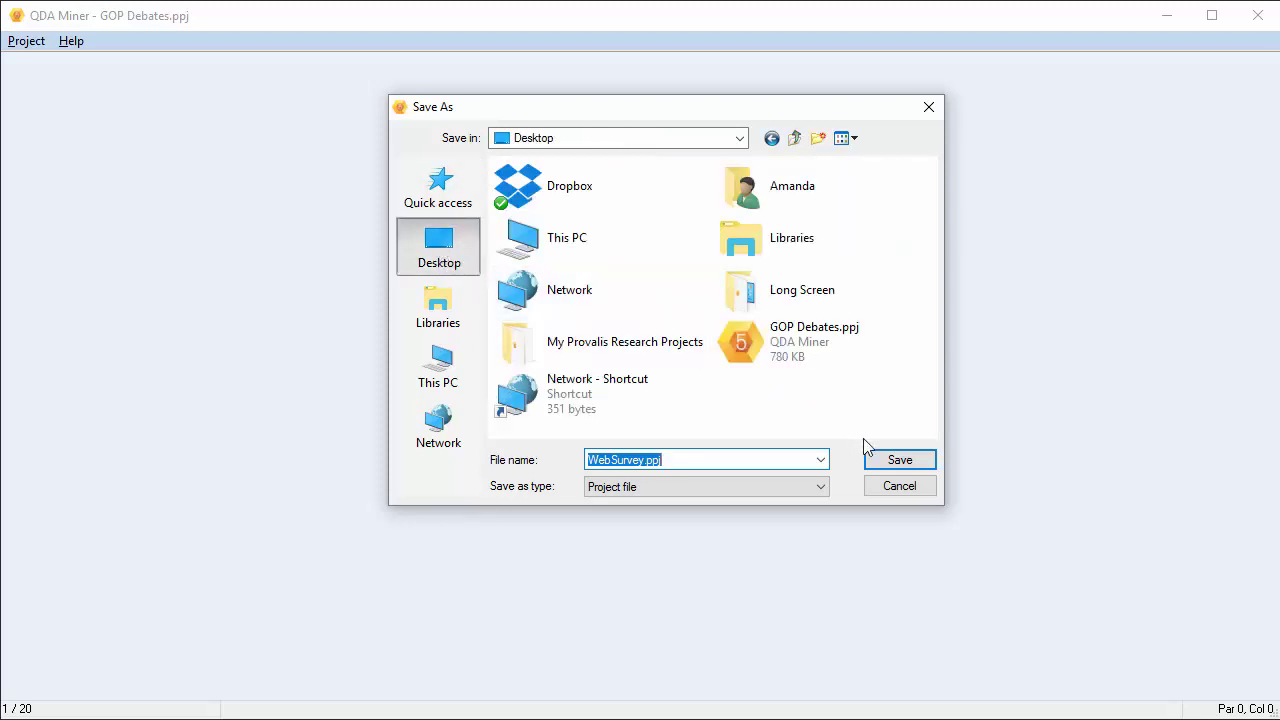
pyautogui.click(899, 462)
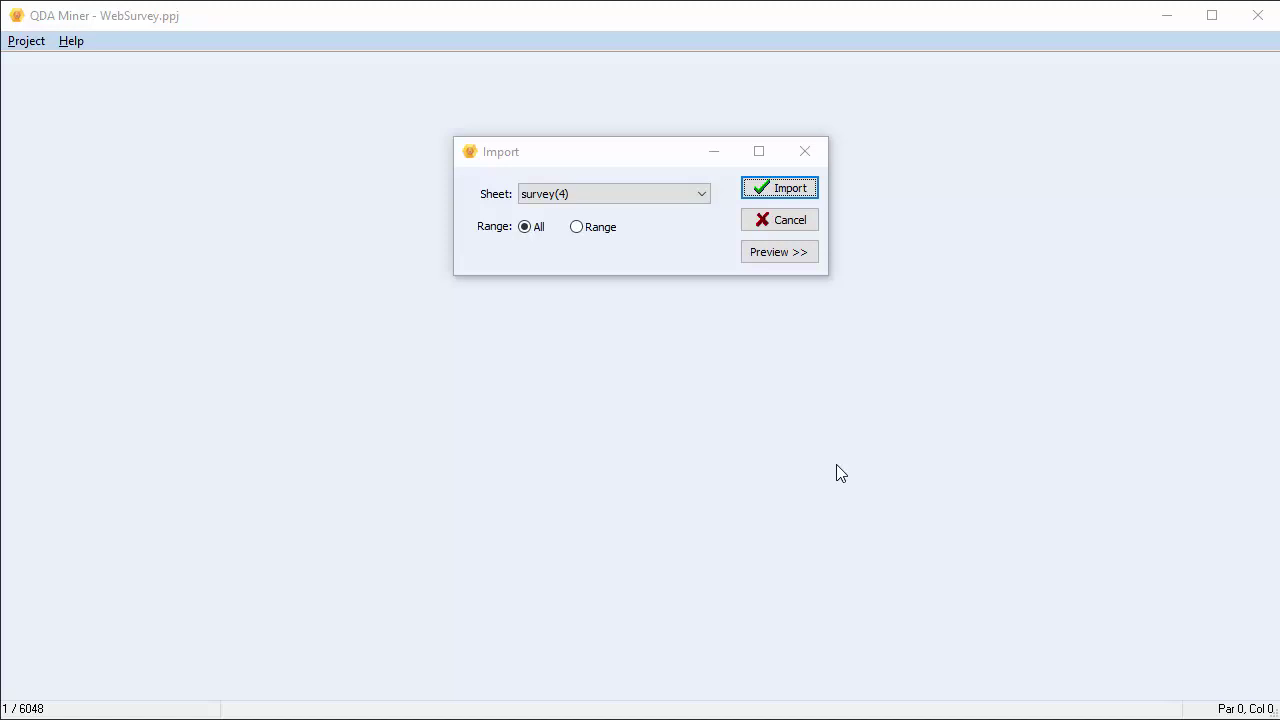
pyautogui.click(631, 214)
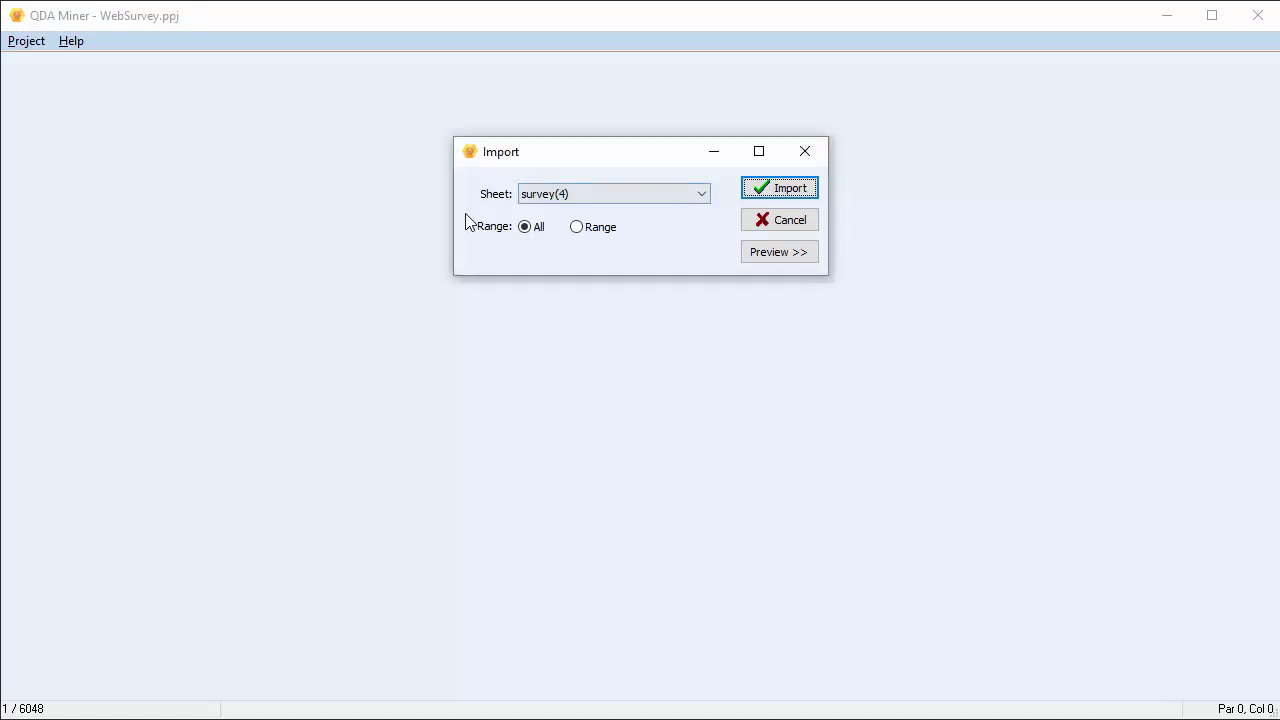
pyautogui.click(703, 193)
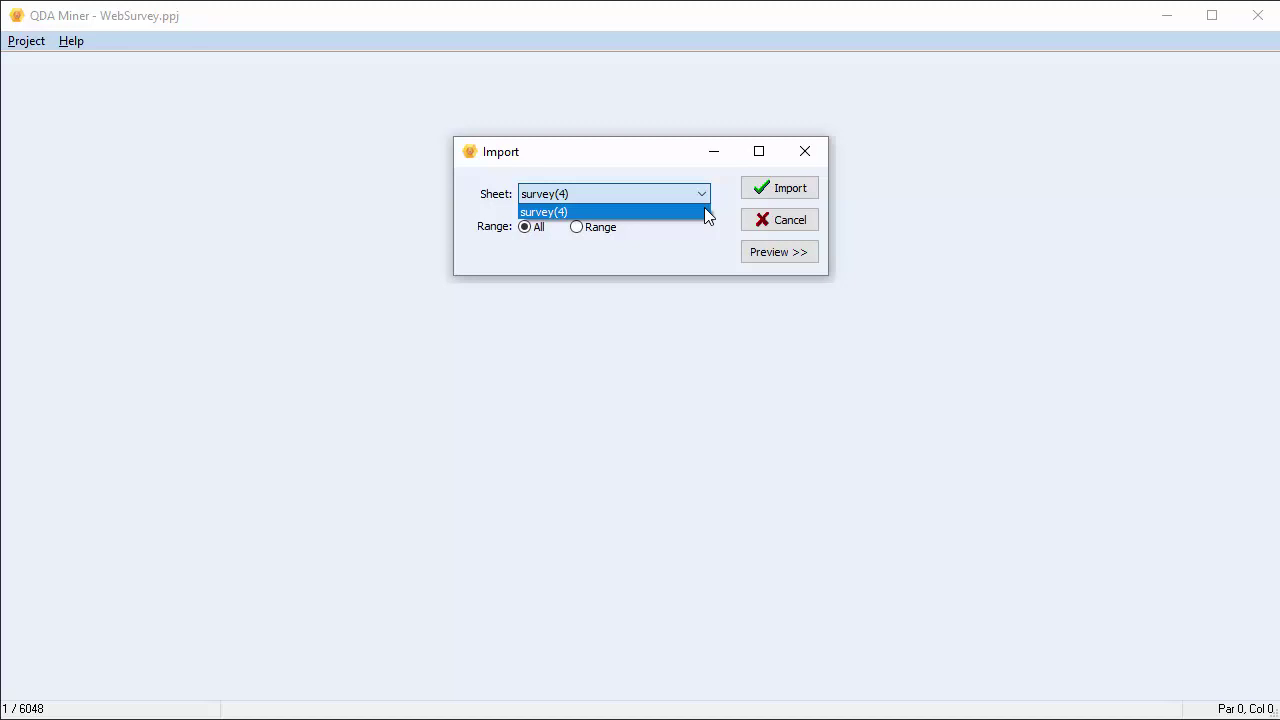
pyautogui.click(701, 198)
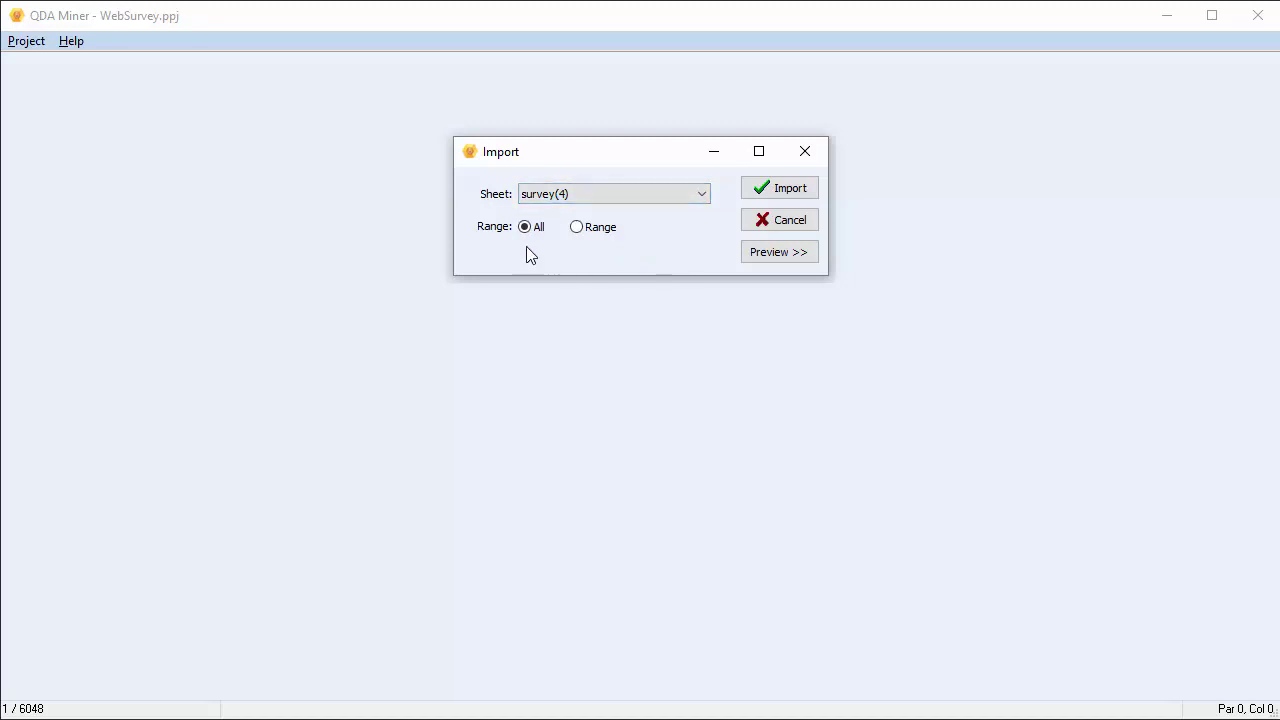
pyautogui.click(577, 227)
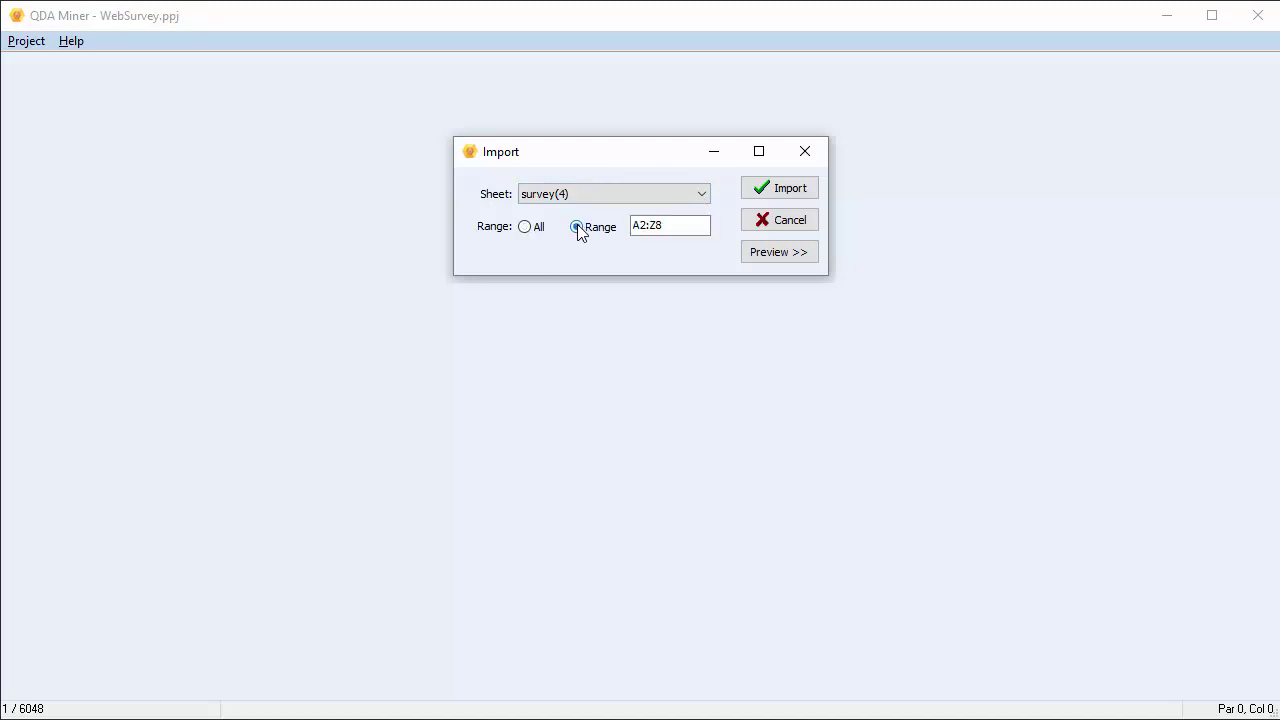
pyautogui.click(524, 228)
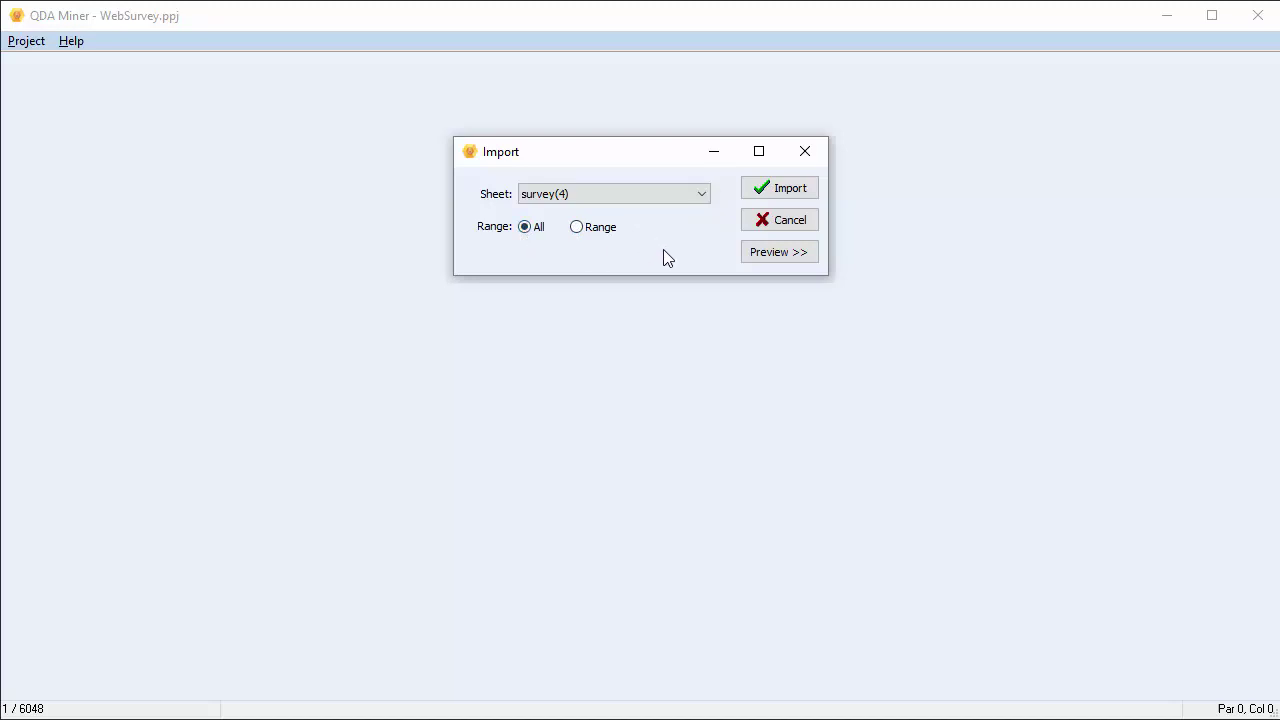
pyautogui.click(768, 256)
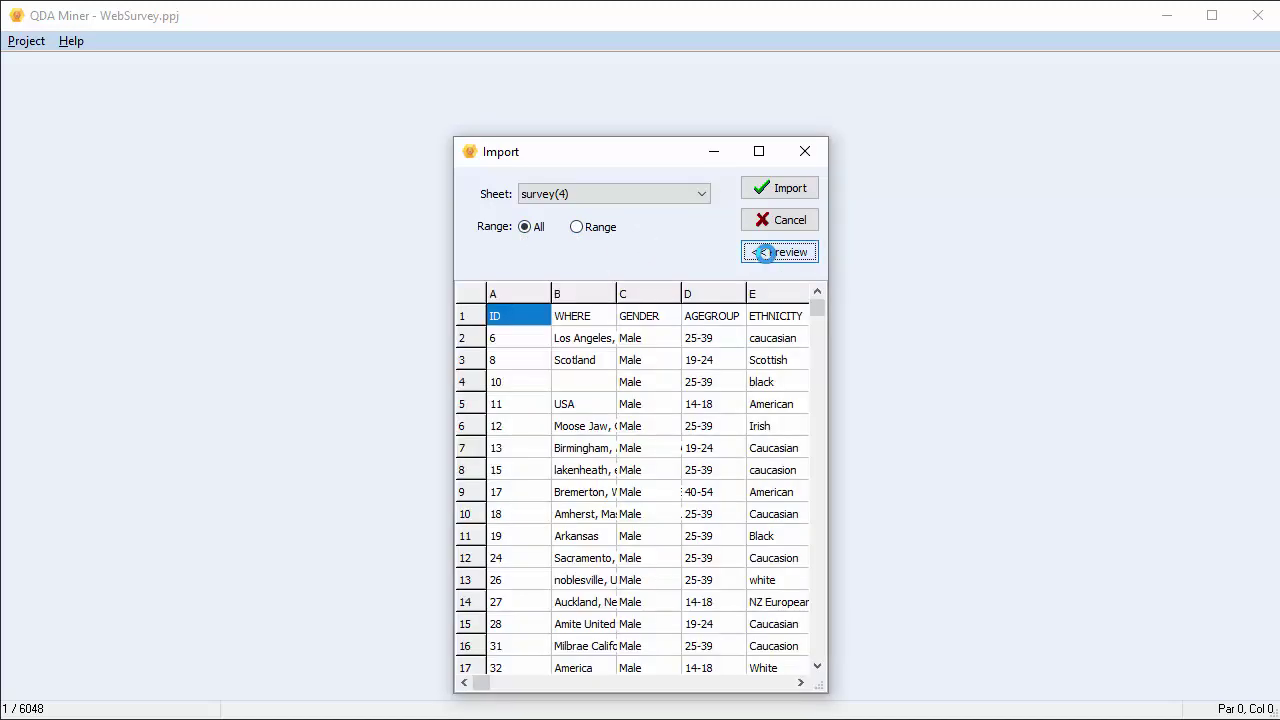
pyautogui.click(766, 254)
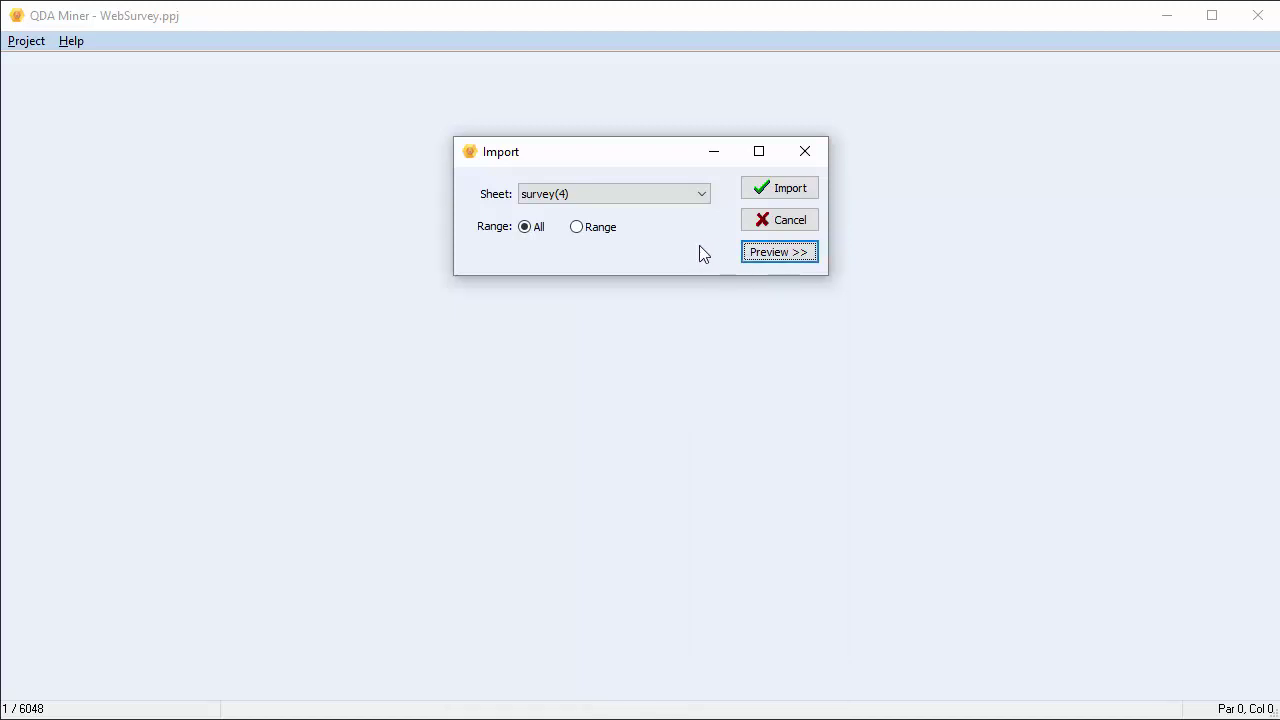
pyautogui.click(790, 191)
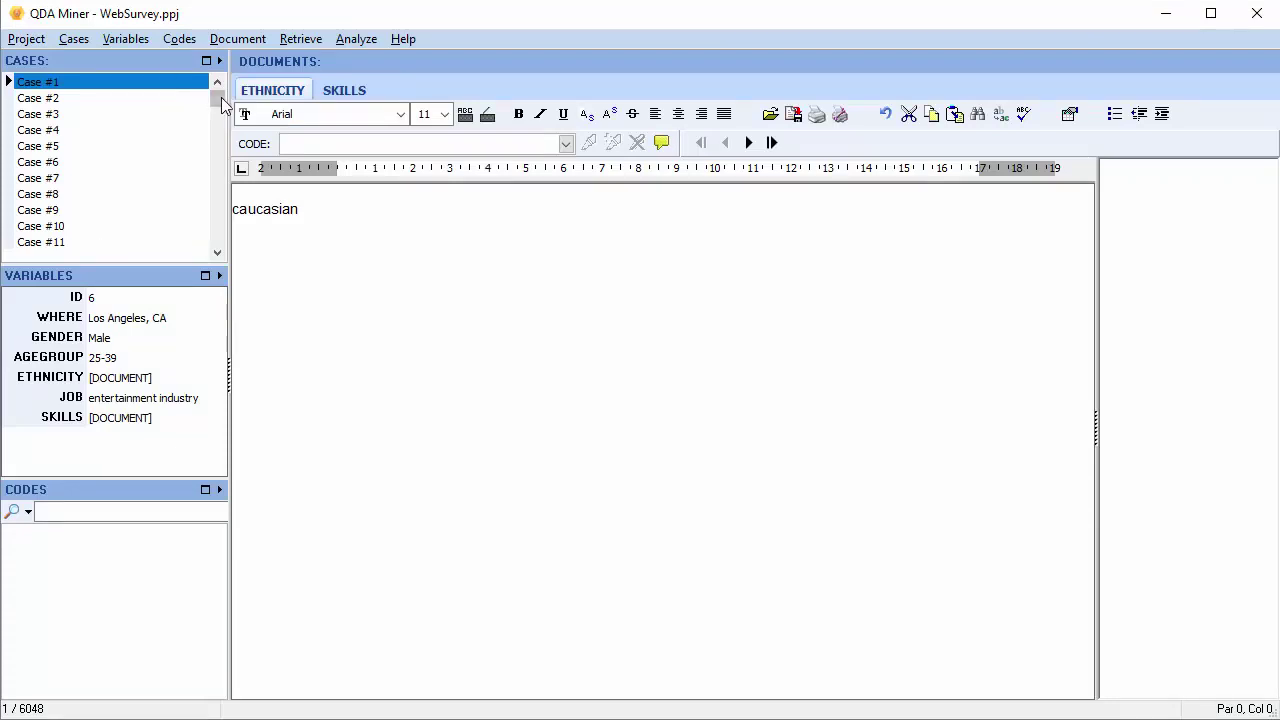
# Go to the last case, #6048, and display its SKILLS document.
pyautogui.moveTo(222, 104); pyautogui.dragTo(209, 252)
pyautogui.click(182, 246)
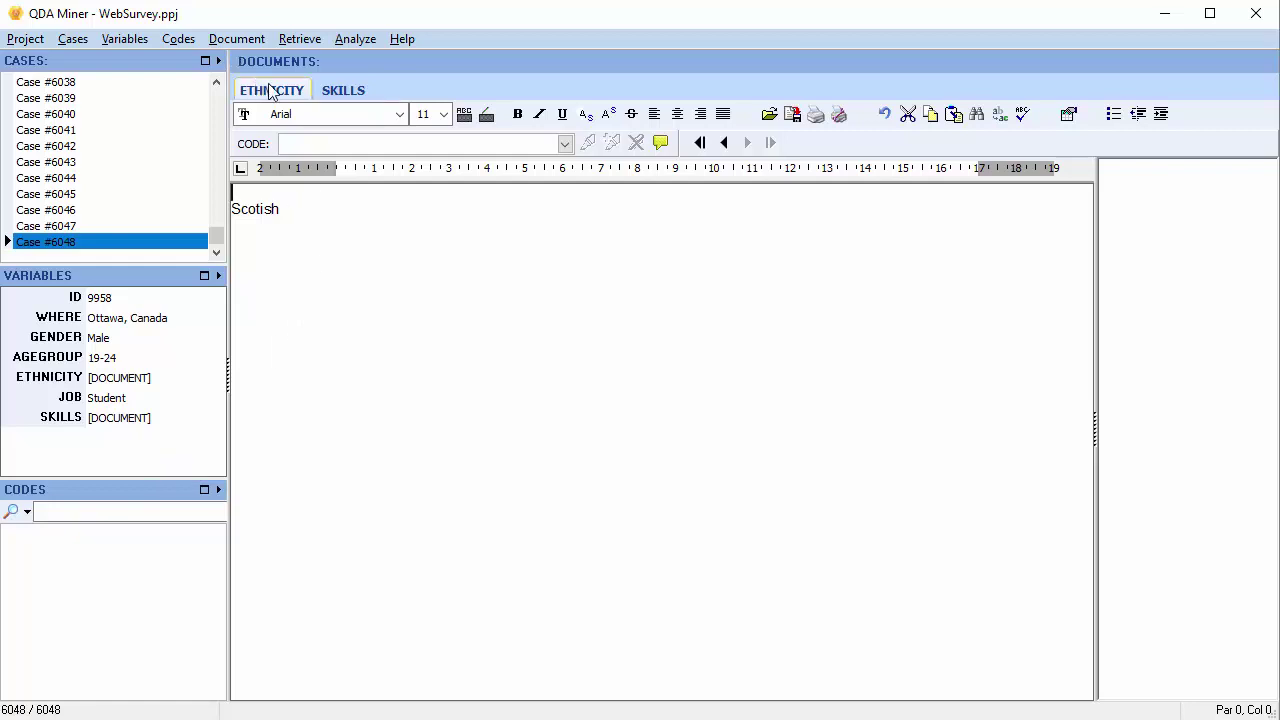
pyautogui.click(338, 94)
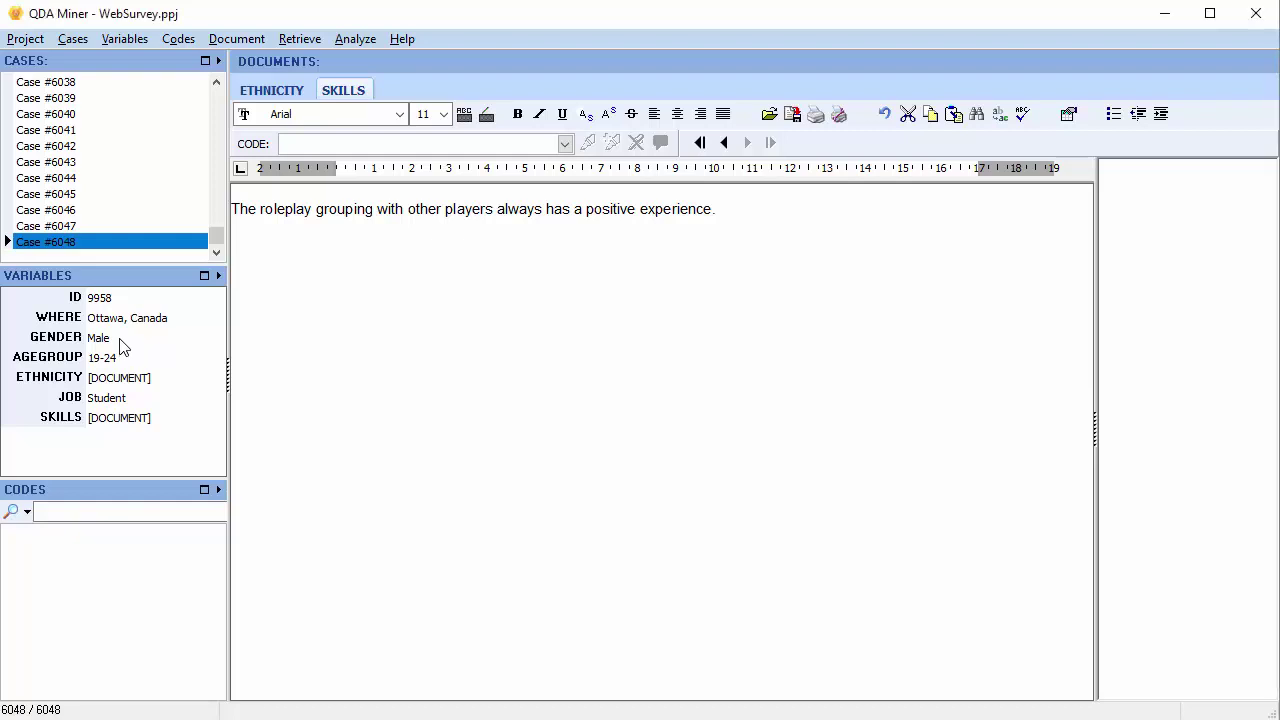
# Transform GENDER with String -> Nominal/Ordinal, overwriting the existing variable.
pyautogui.click(120, 338)
pyautogui.rightClick(120, 338)
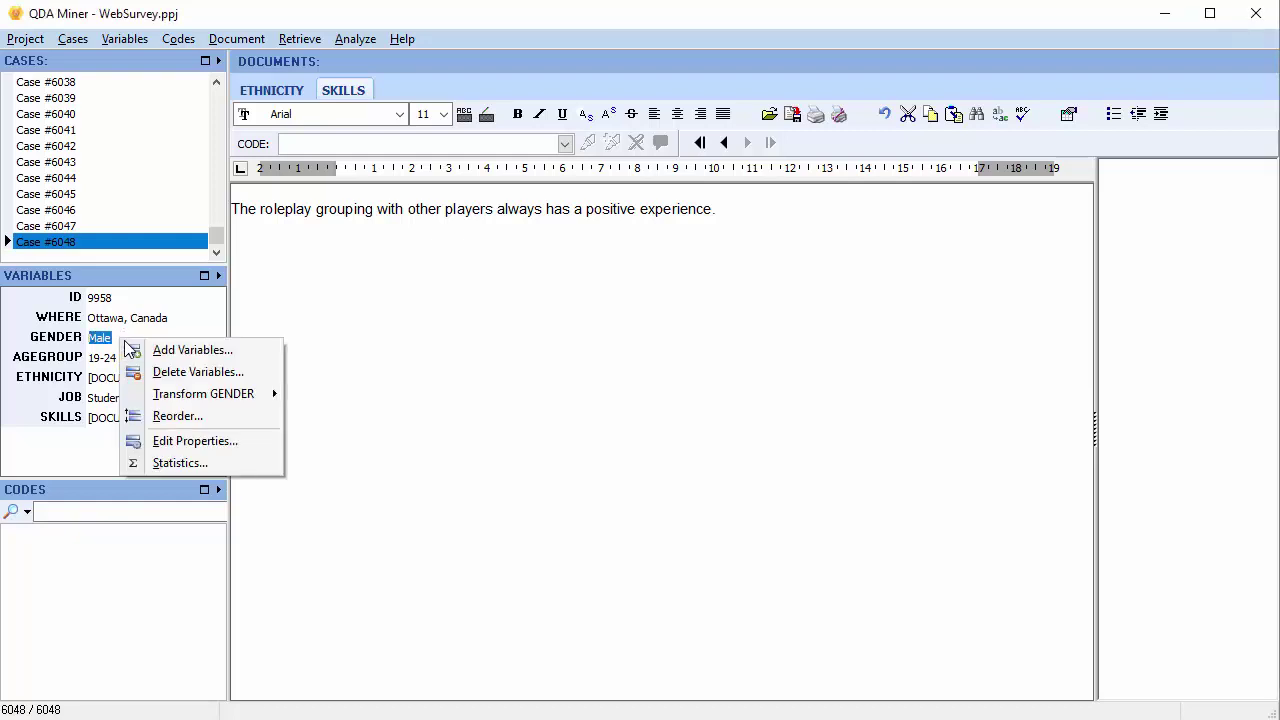
pyautogui.moveTo(176, 398)
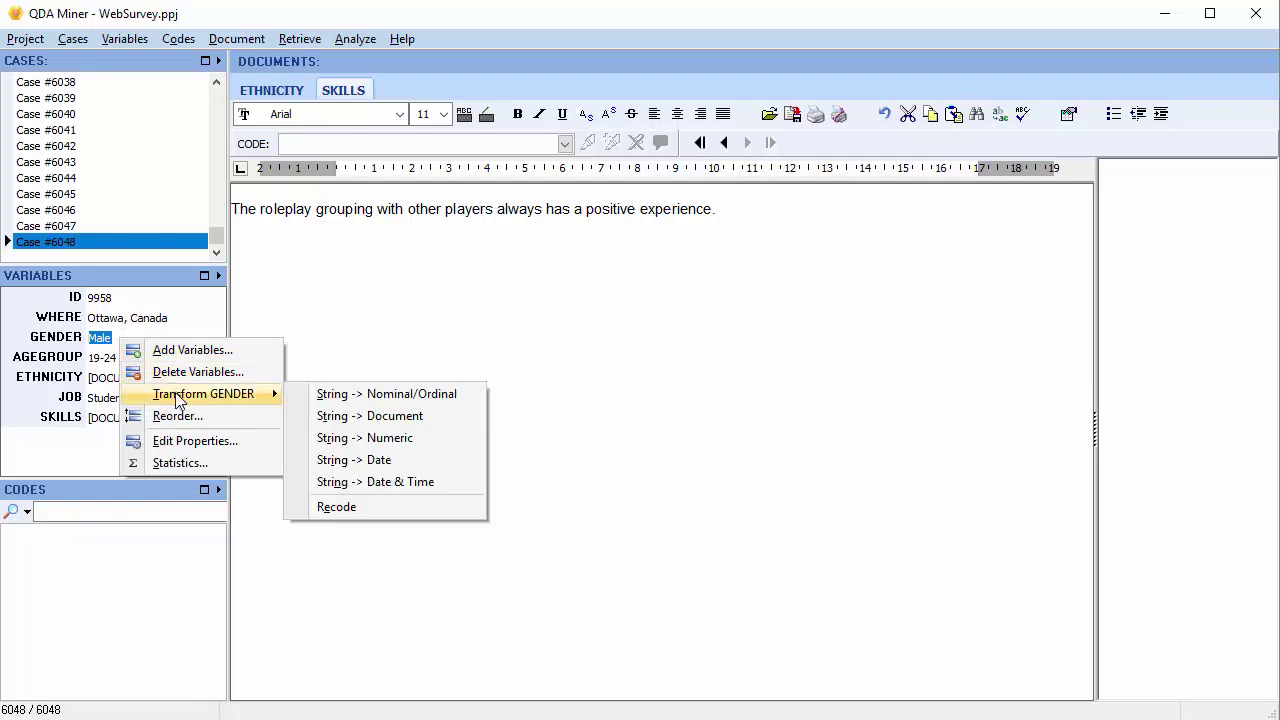
pyautogui.click(322, 395)
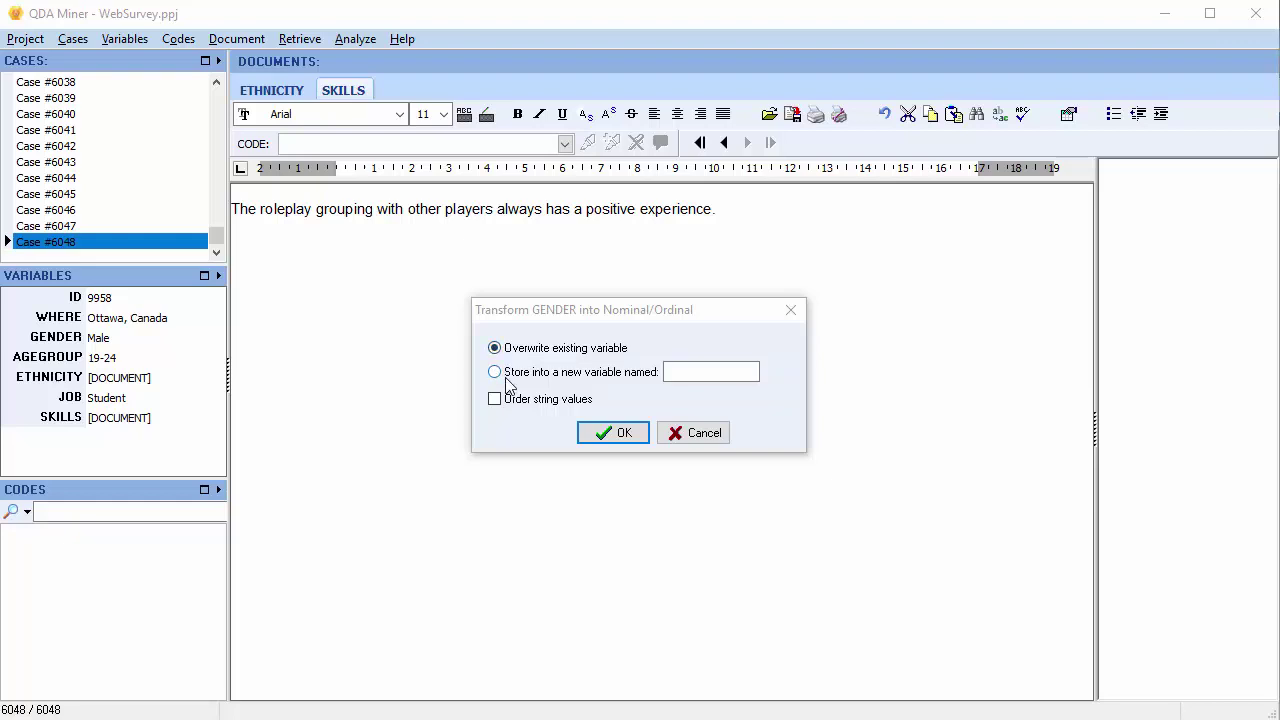
pyautogui.click(678, 373)
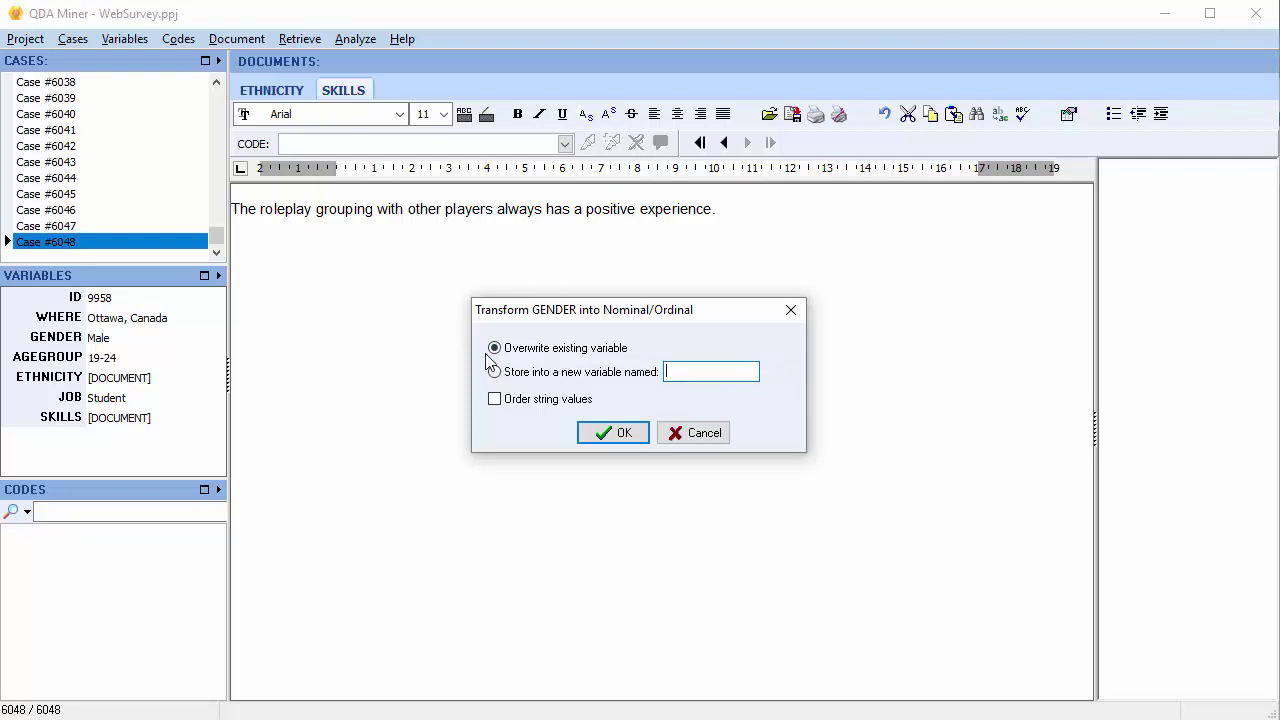
pyautogui.click(620, 436)
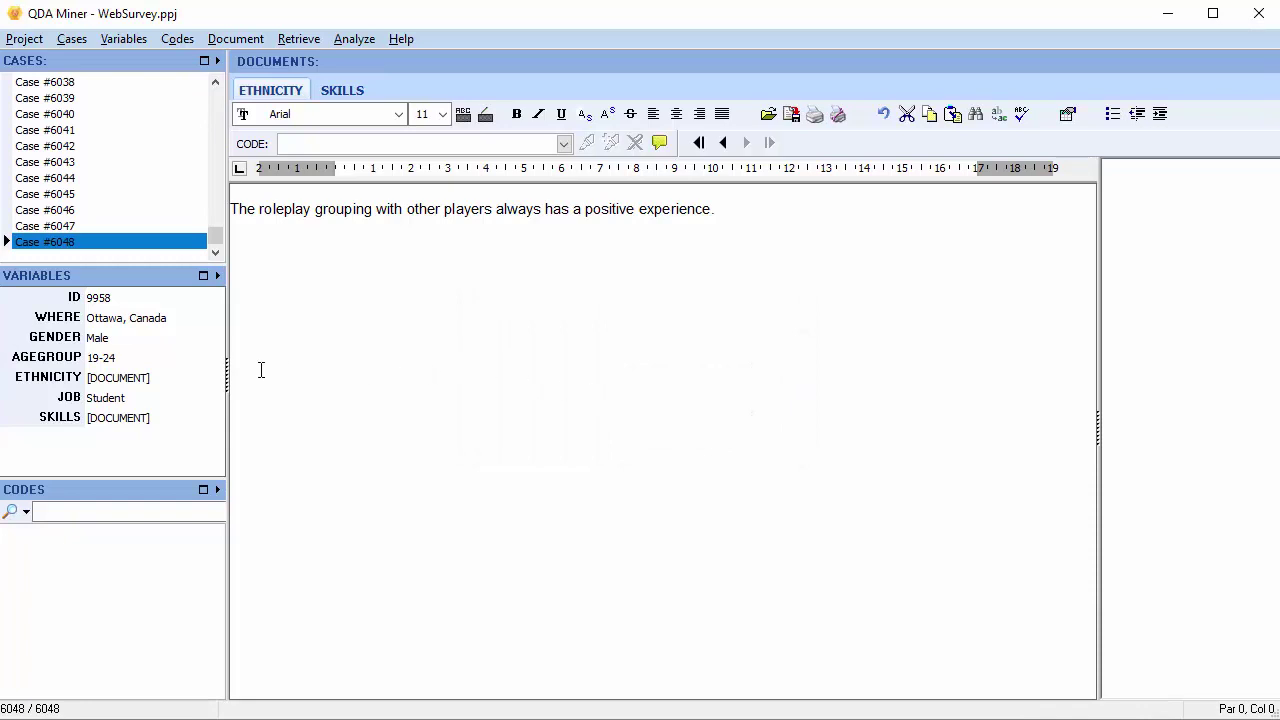
# Transform AGEGROUP with String -> Nominal/Ordinal, ticking Order string values and overwriting it.
pyautogui.click(142, 362)
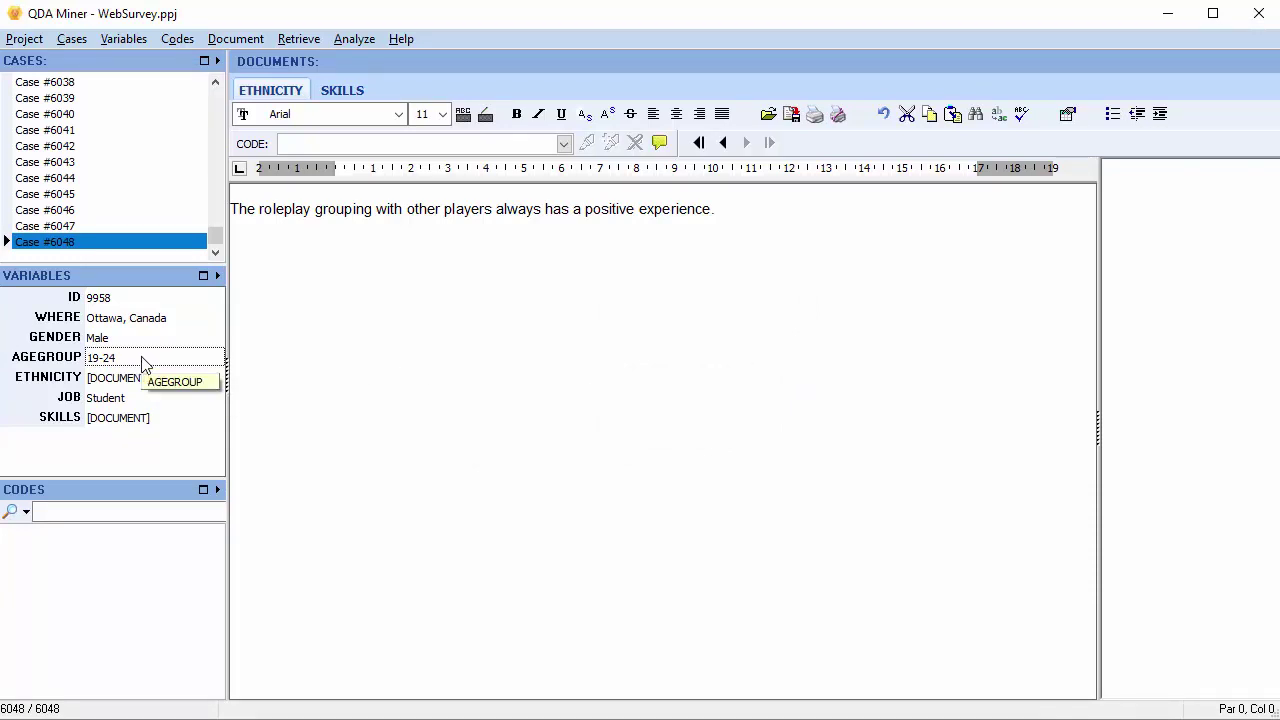
pyautogui.rightClick(142, 362)
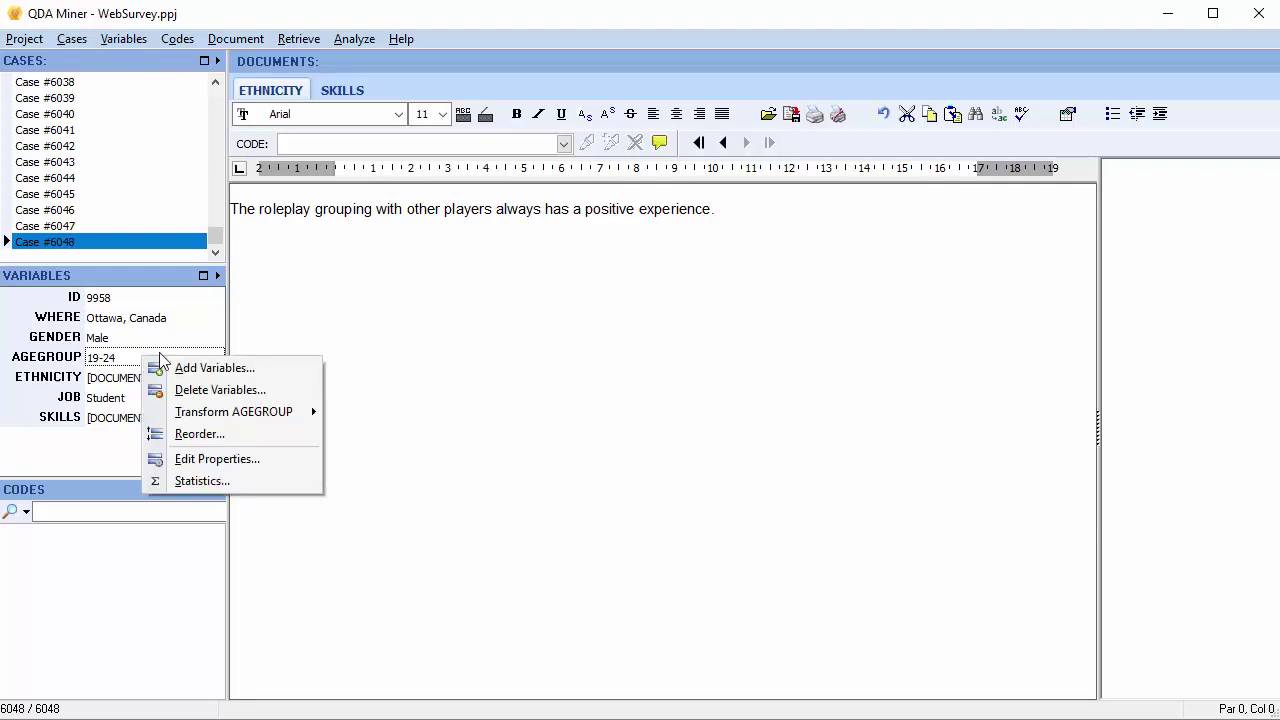
pyautogui.moveTo(212, 412)
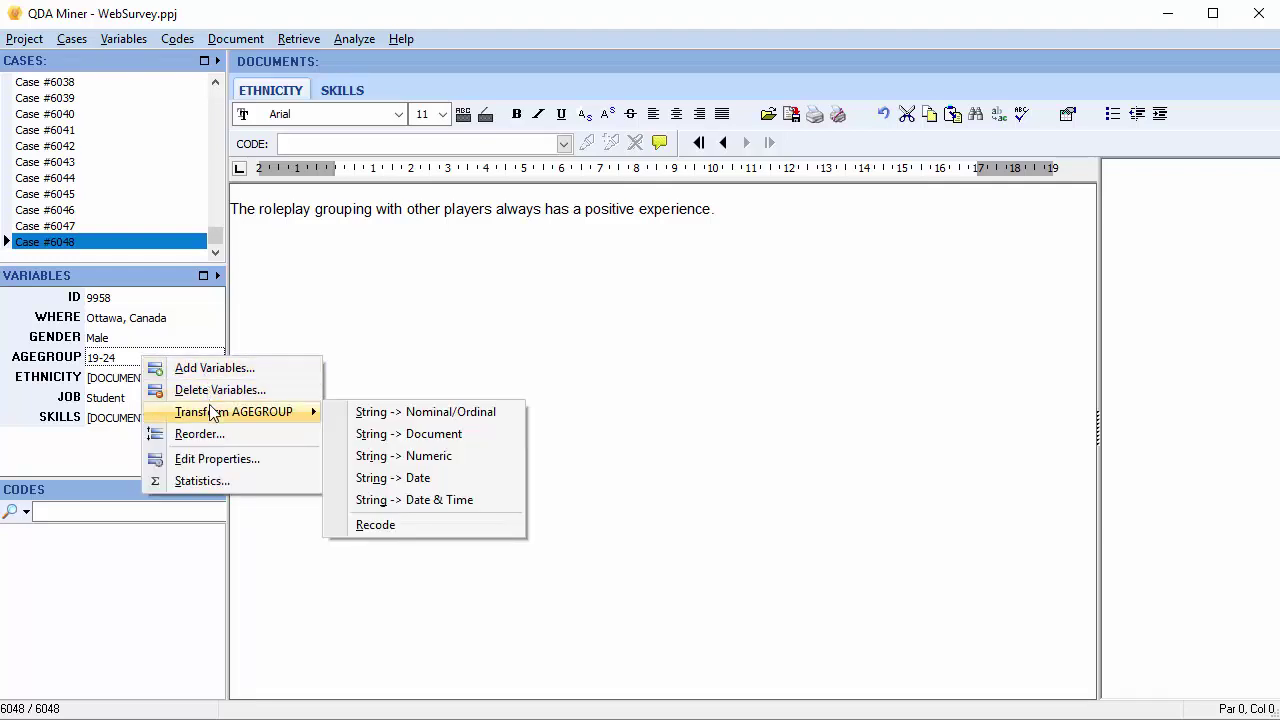
pyautogui.click(365, 418)
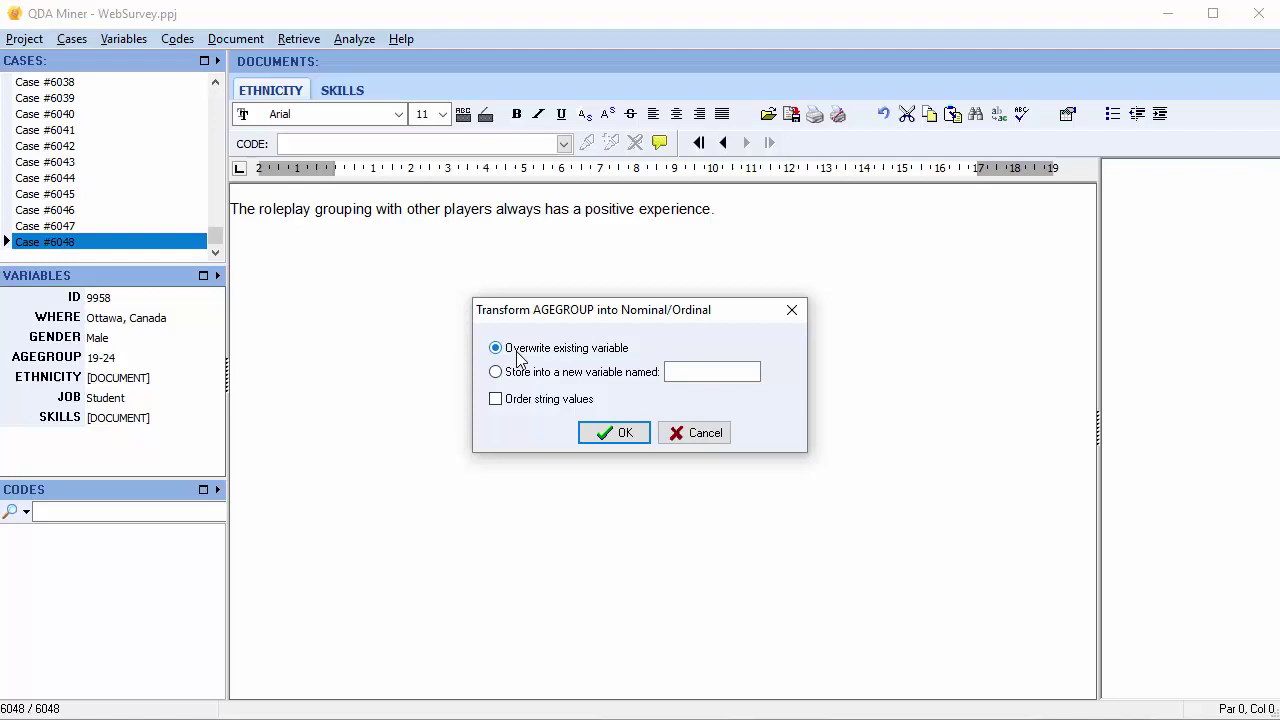
pyautogui.click(496, 401)
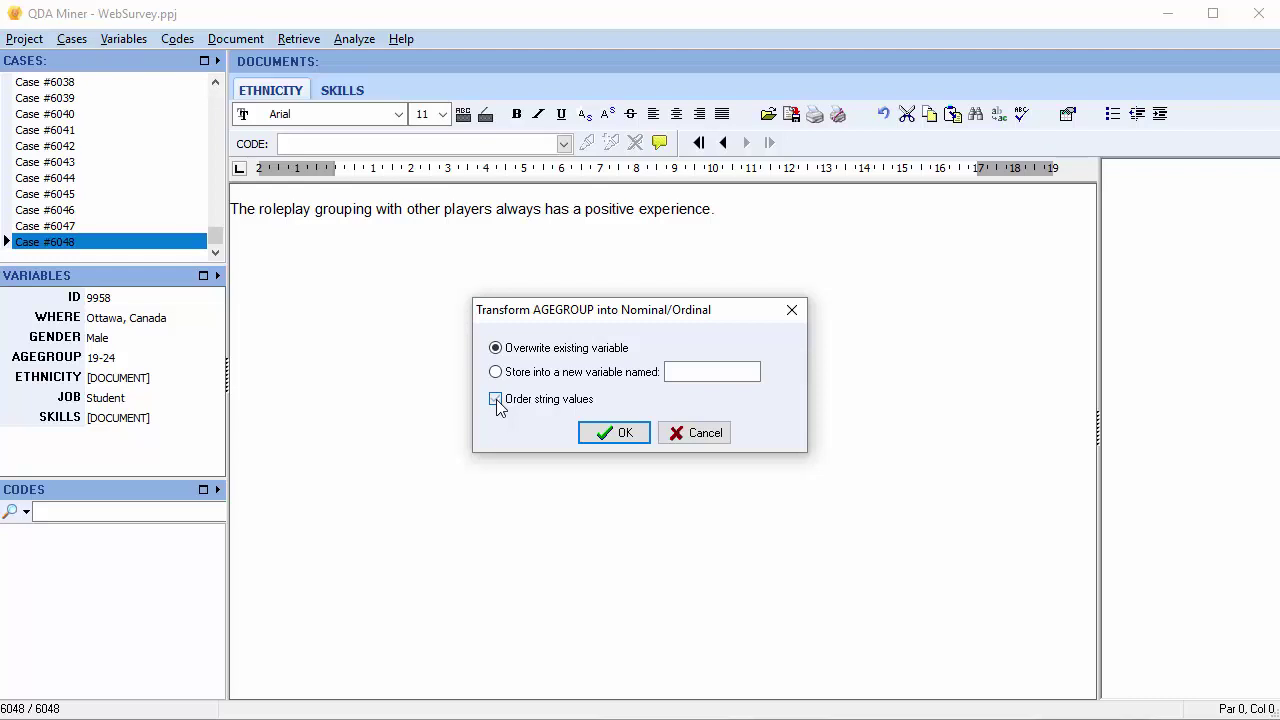
pyautogui.click(610, 436)
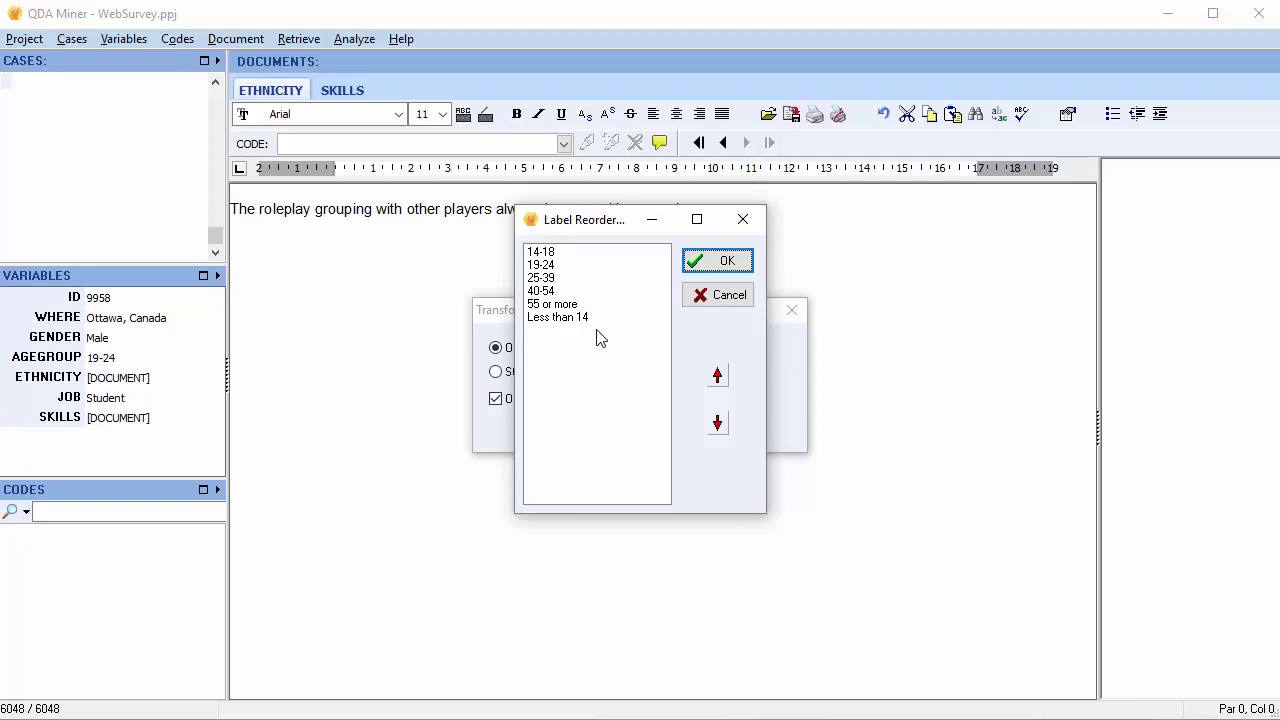
# Move 'Less than 14' to the top of the AGEGROUP label order and apply the conversion.
pyautogui.click(541, 318)
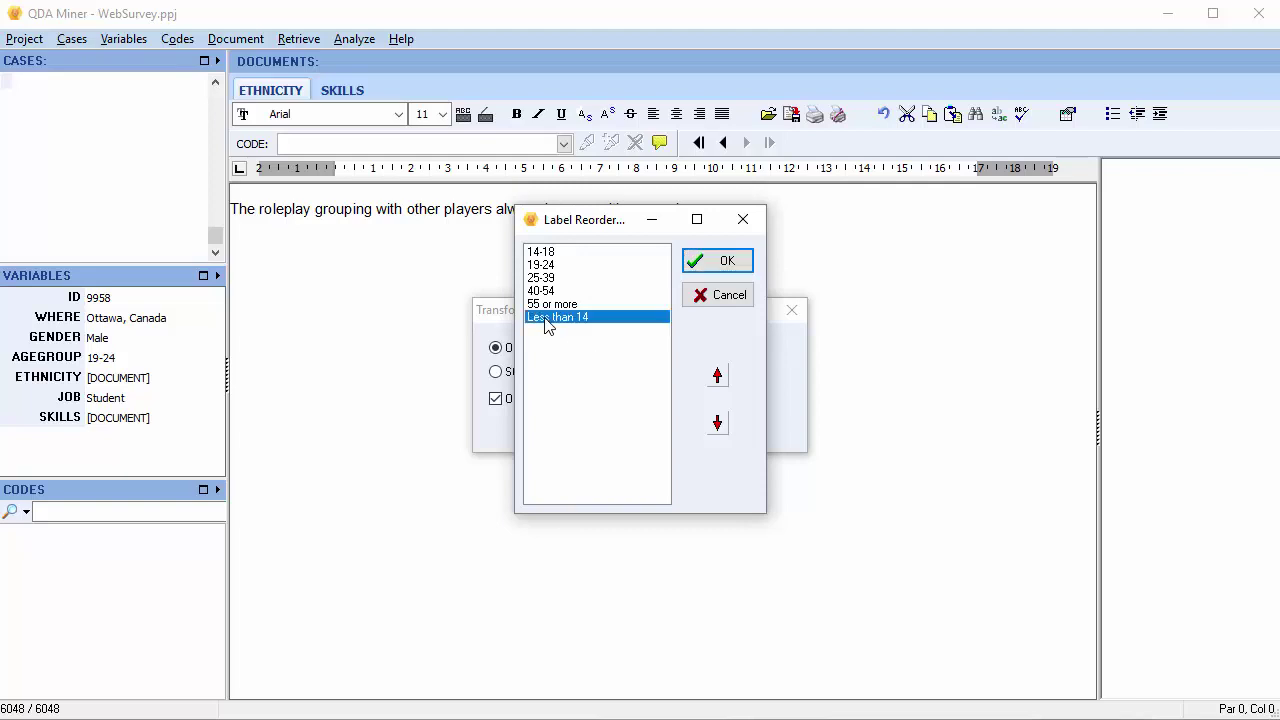
pyautogui.click(717, 375)
pyautogui.click(717, 424)
pyautogui.click(717, 375)
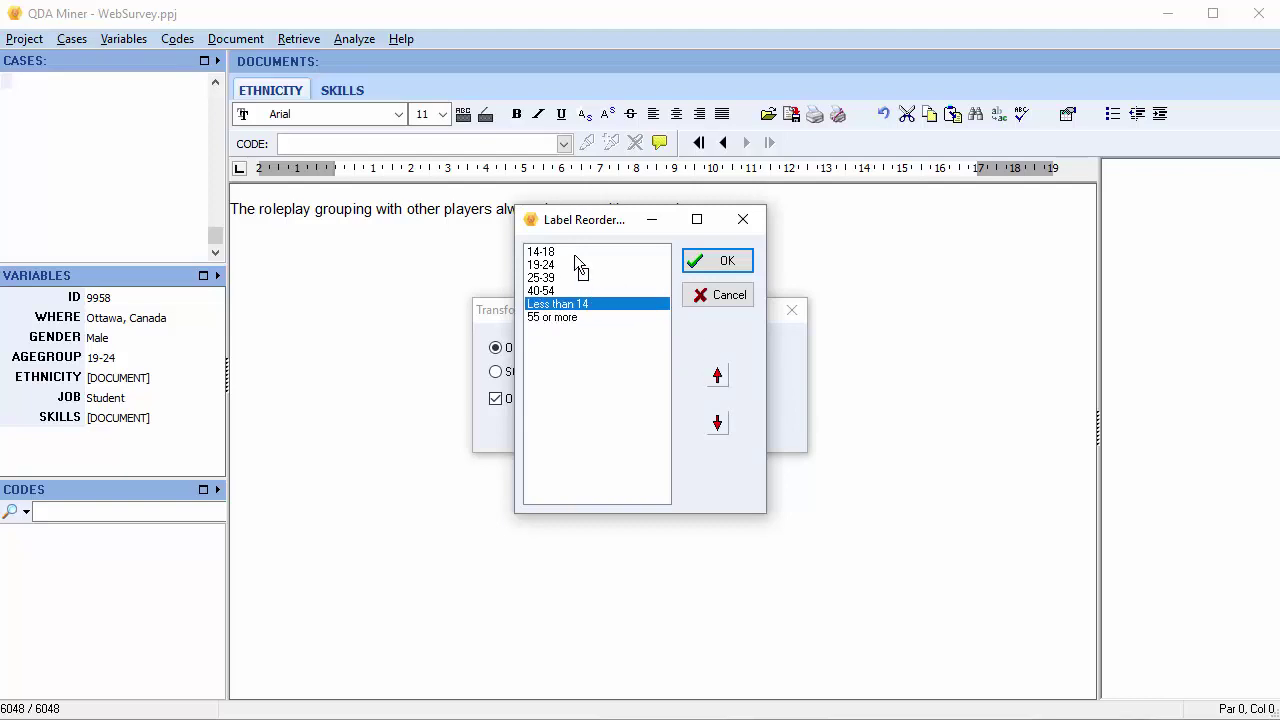
pyautogui.moveTo(575, 256); pyautogui.dragTo(576, 257)
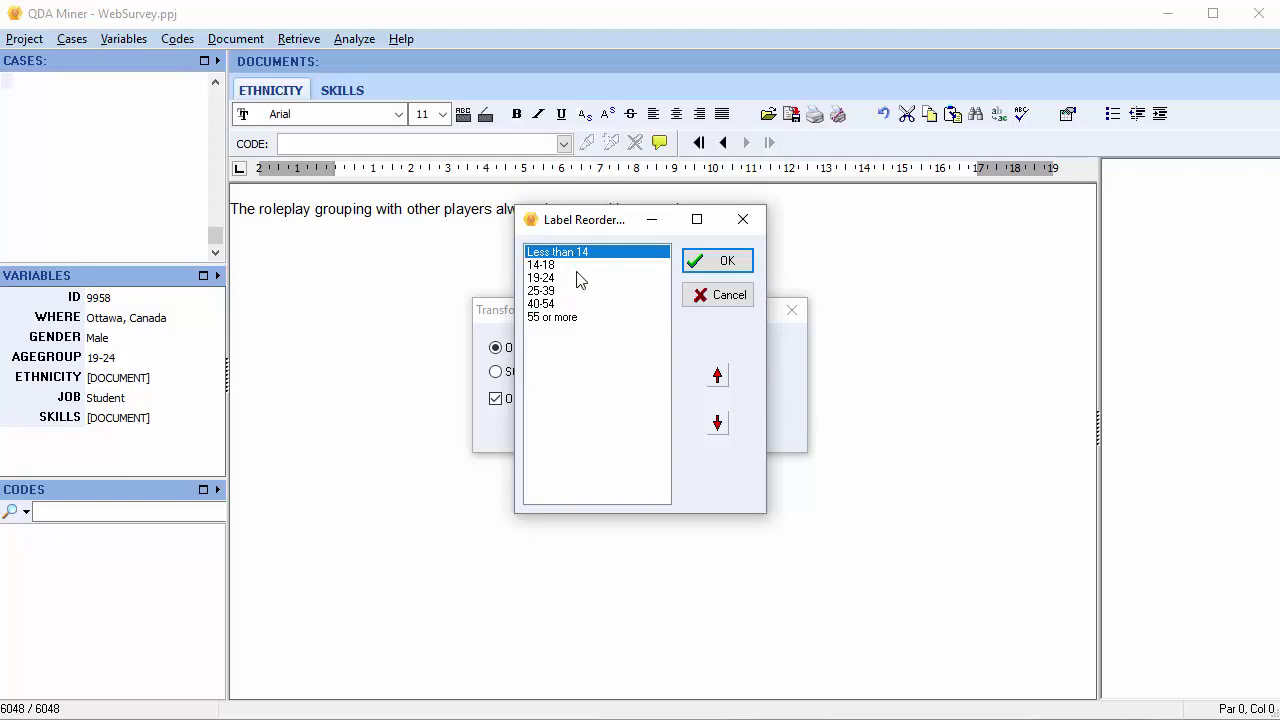
pyautogui.click(697, 262)
pyautogui.press('Return')
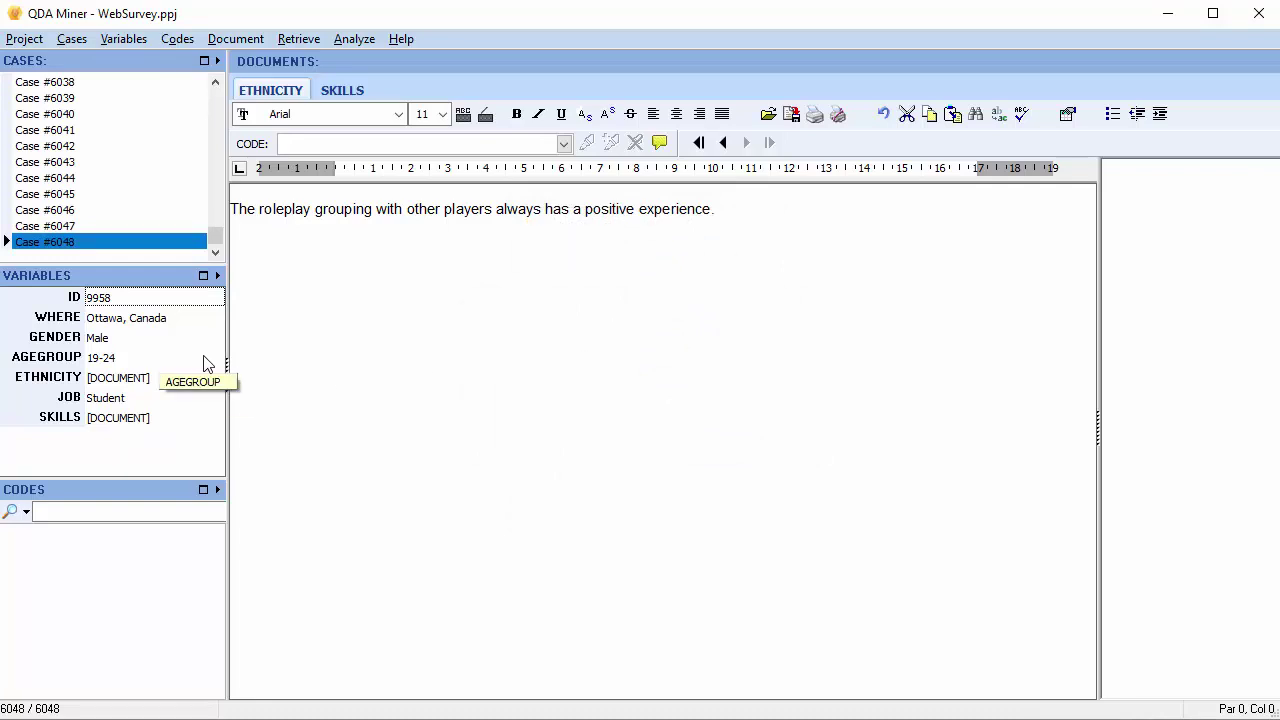
pyautogui.click(207, 360)
pyautogui.click(217, 358)
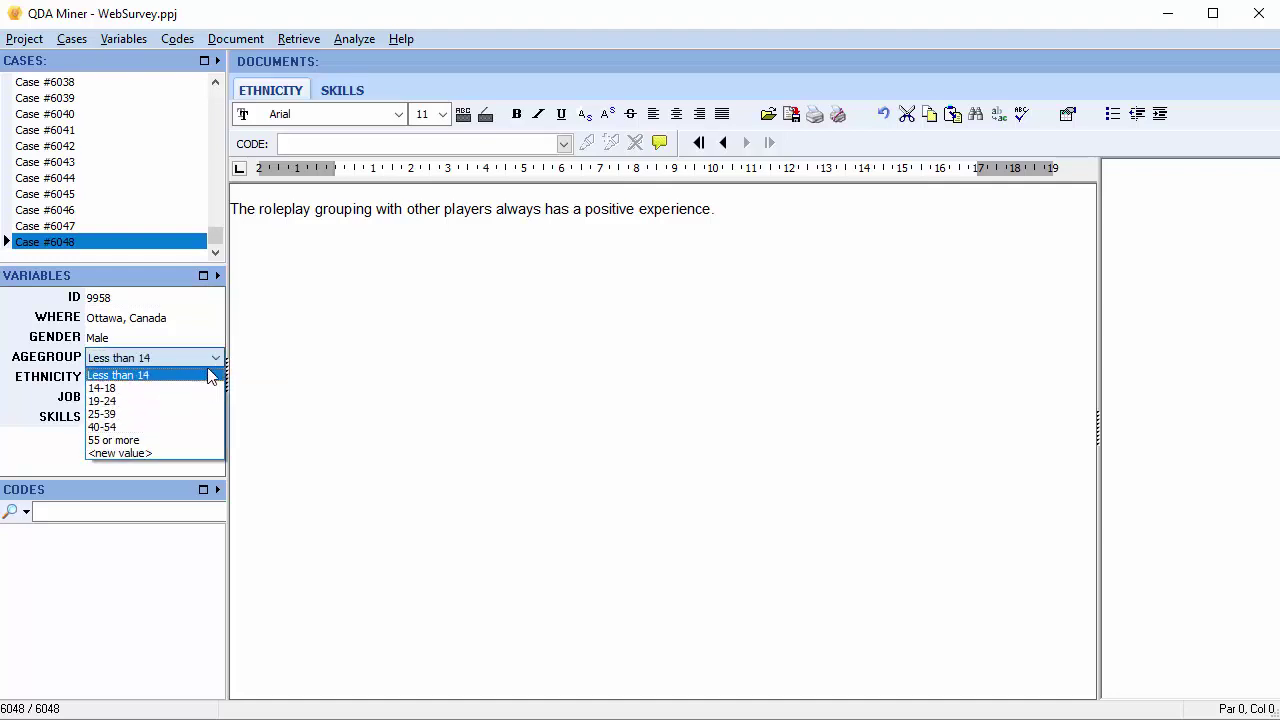
pyautogui.click(251, 366)
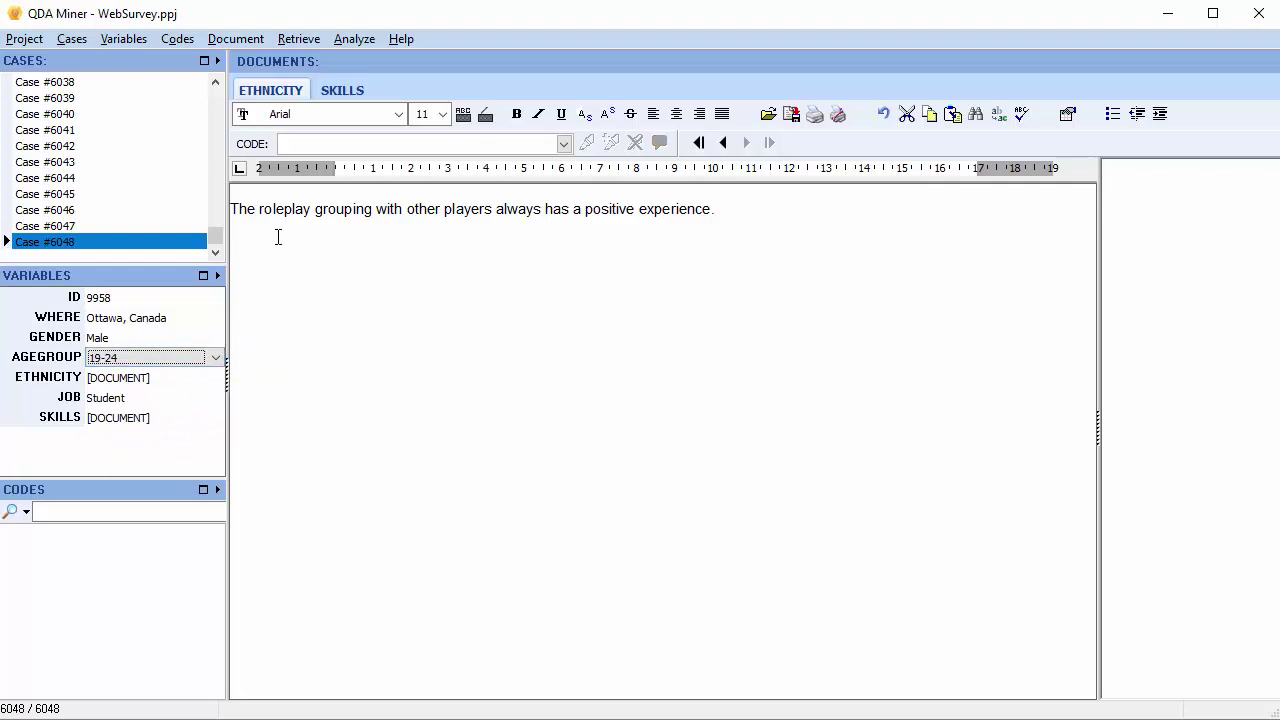